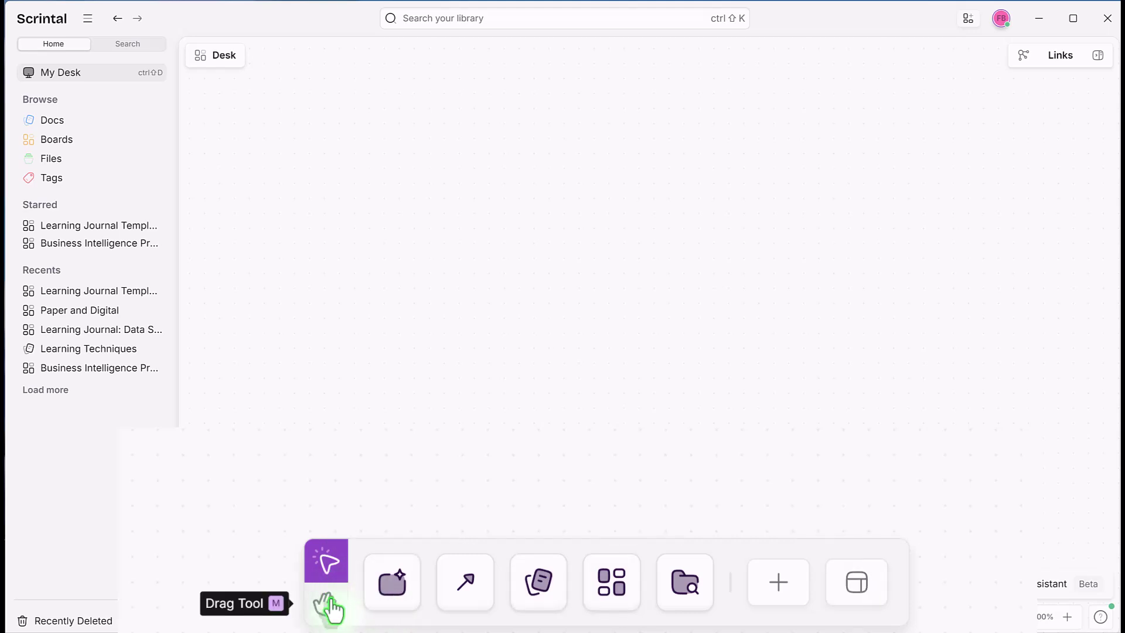
Place a new text block on the Desk and insert today's date, 19 February 2025, from the Date & Time menu.
left_click(330, 606)
left_click(331, 573)
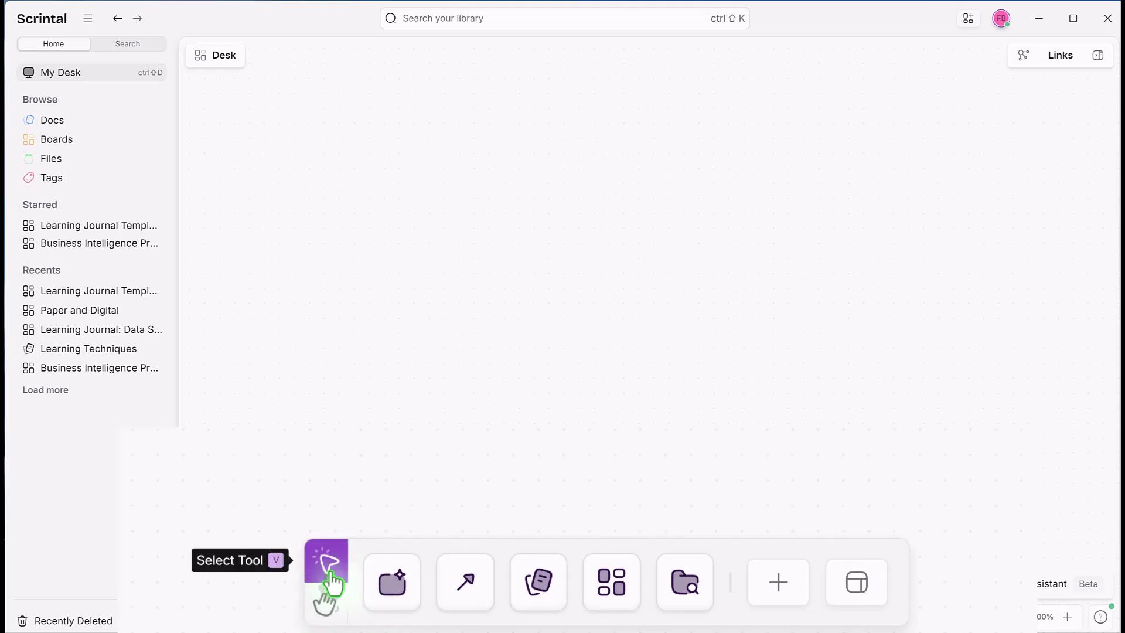
left_click(401, 586)
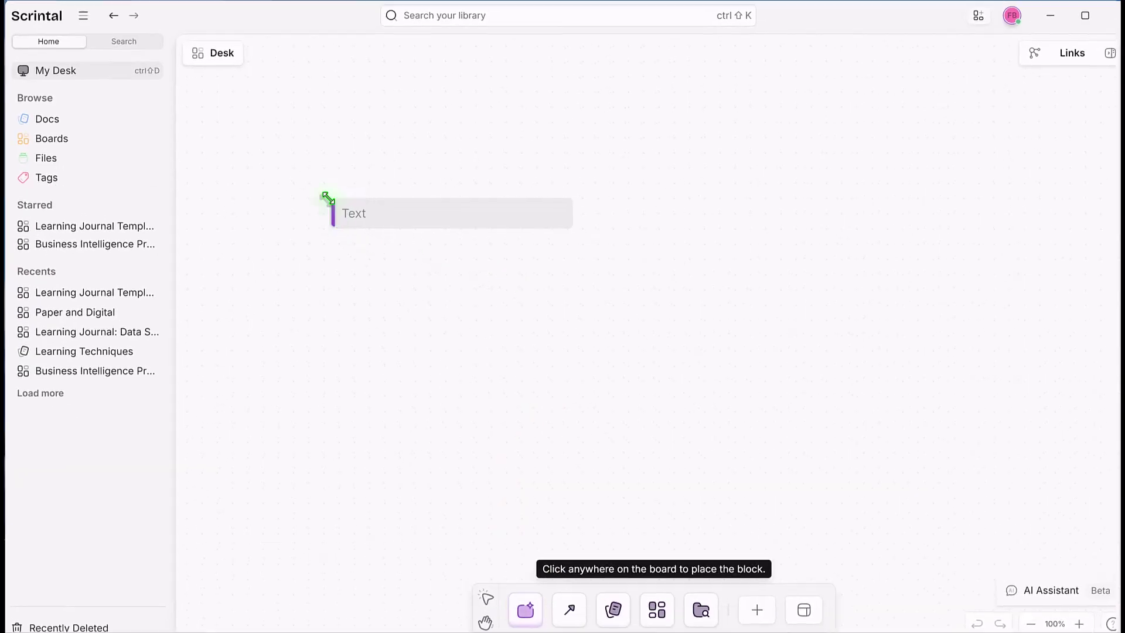
left_click(326, 197)
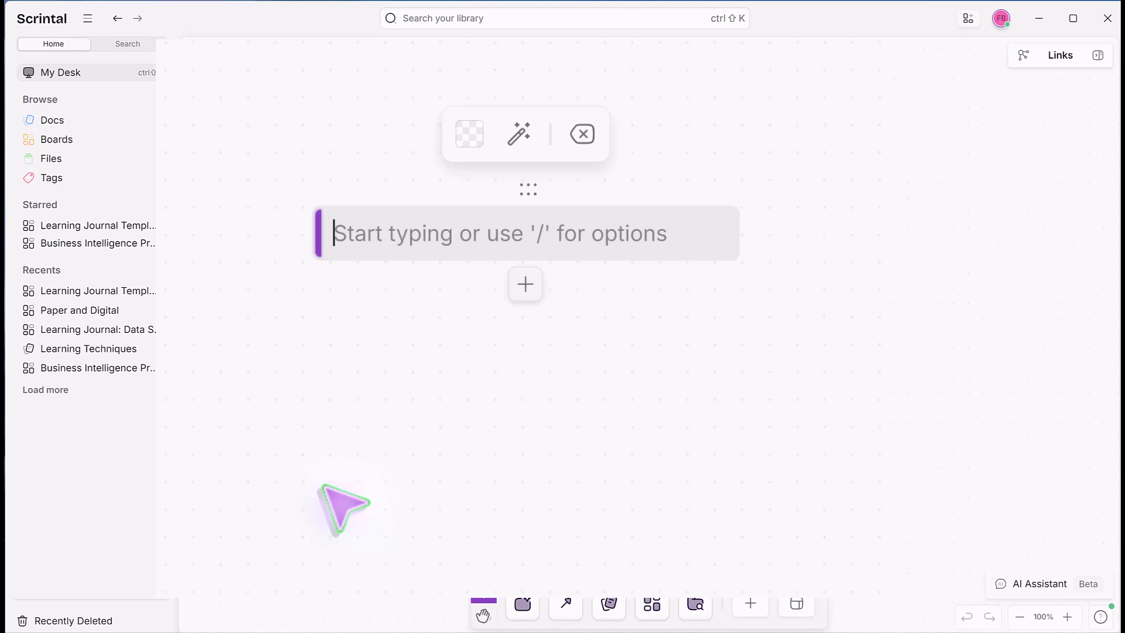
type("/")
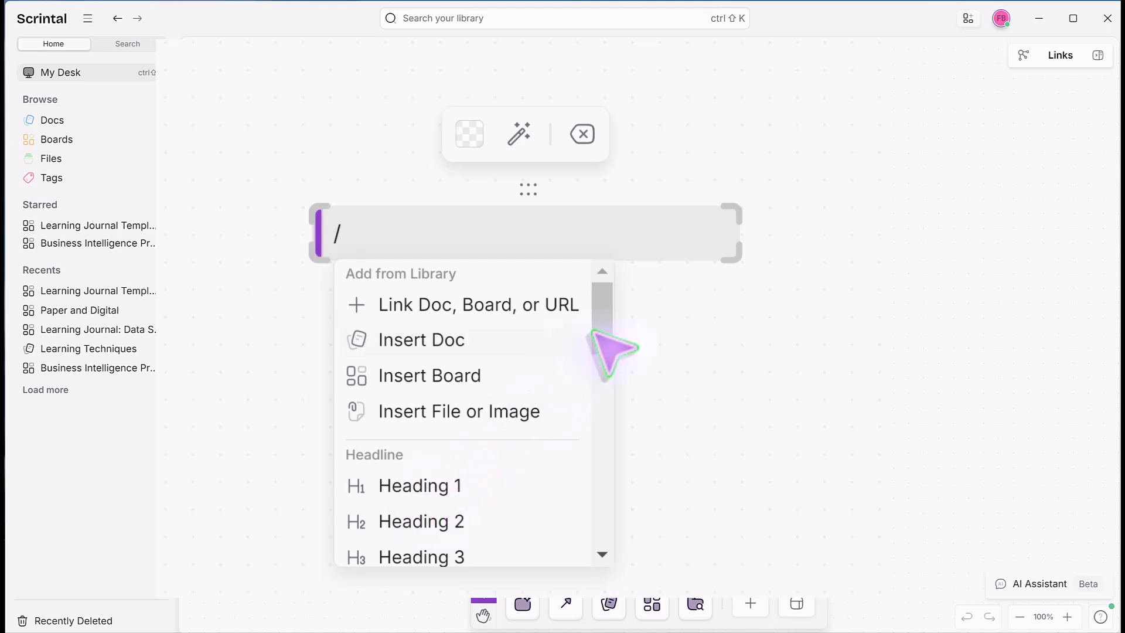
left_click_drag(602, 324, 571, 511)
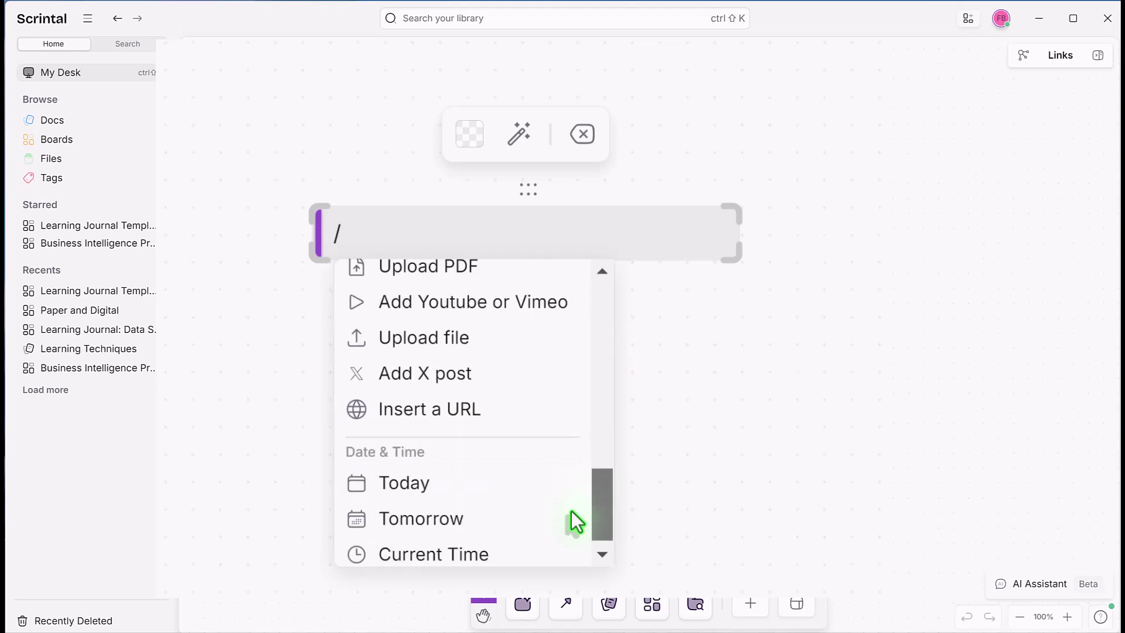
left_click(367, 475)
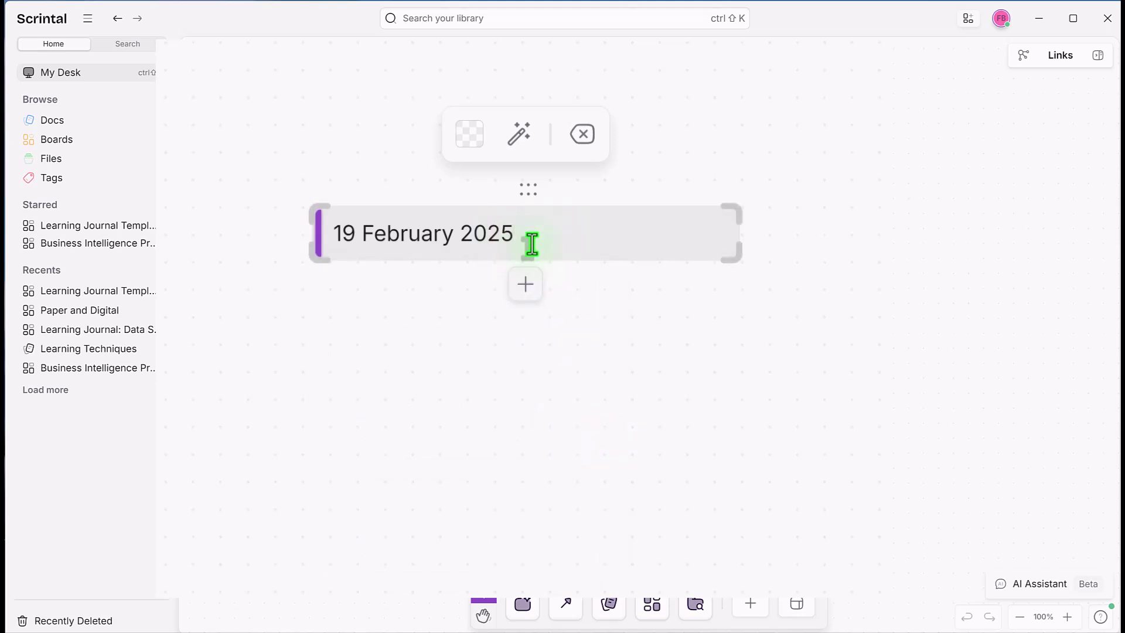
Add a Heading 1 line 'Why do I learn this?' below the date, then select the whole block.
key("Return")
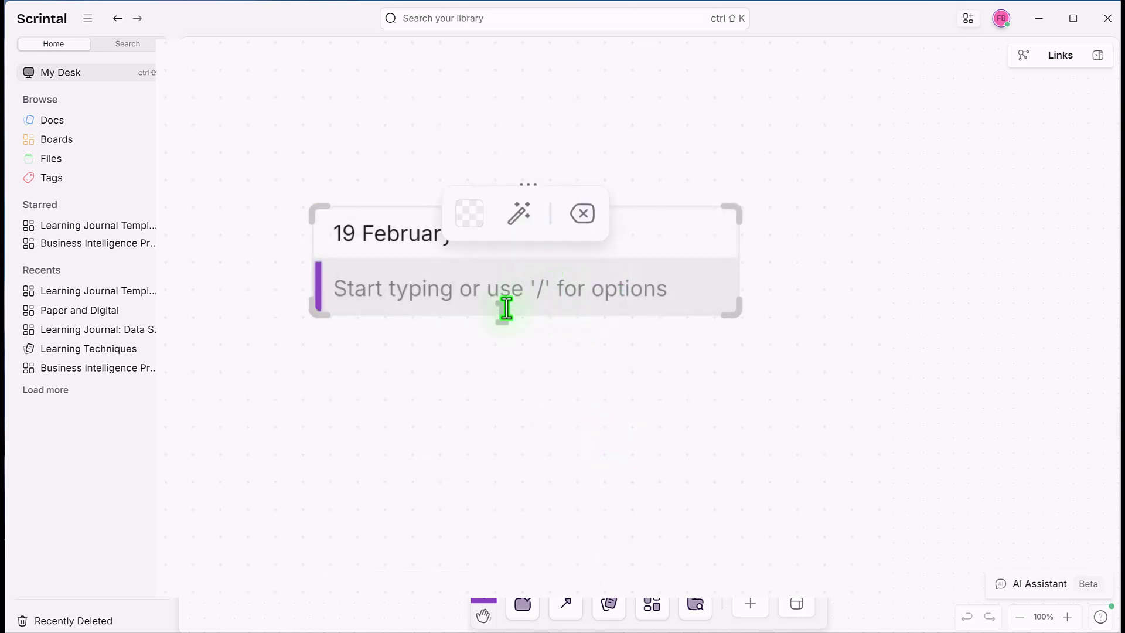
type("/")
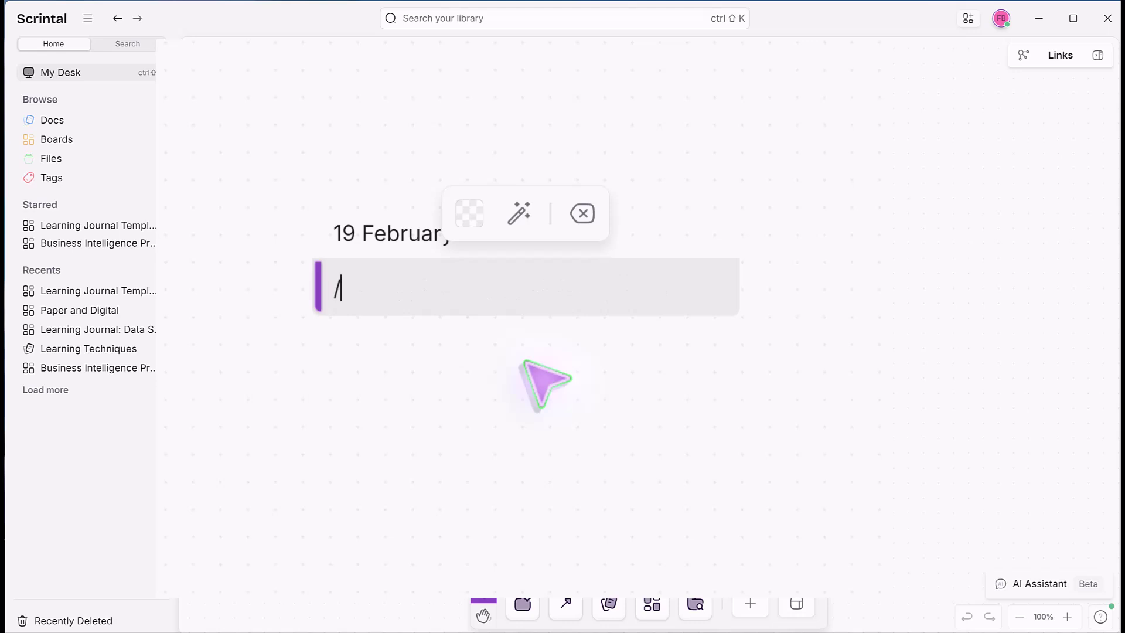
type("h")
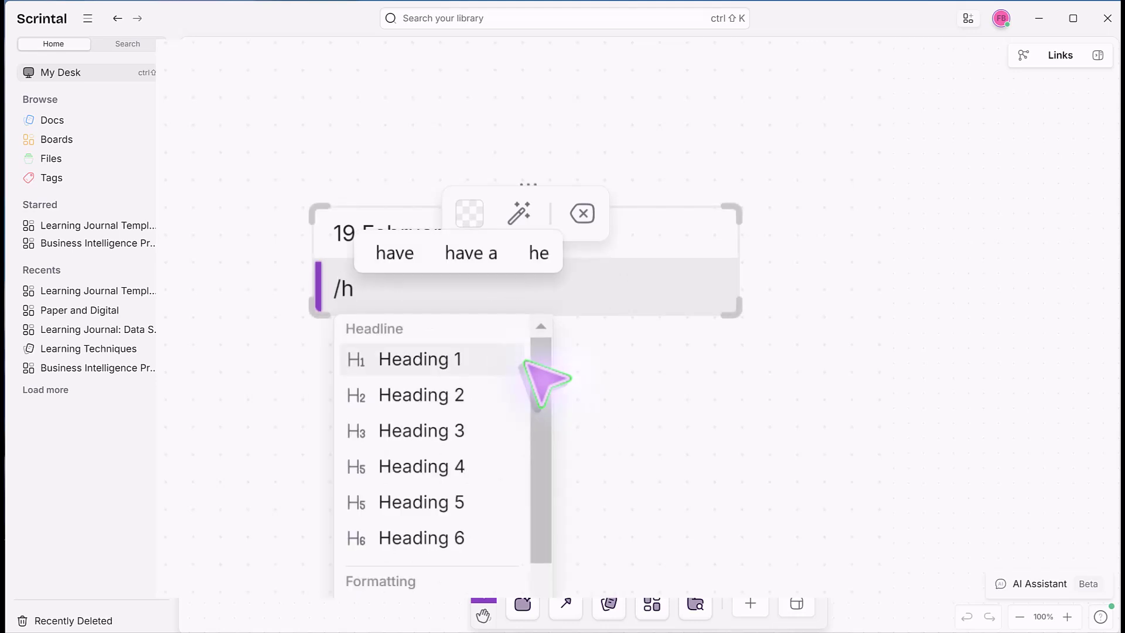
left_click(404, 366)
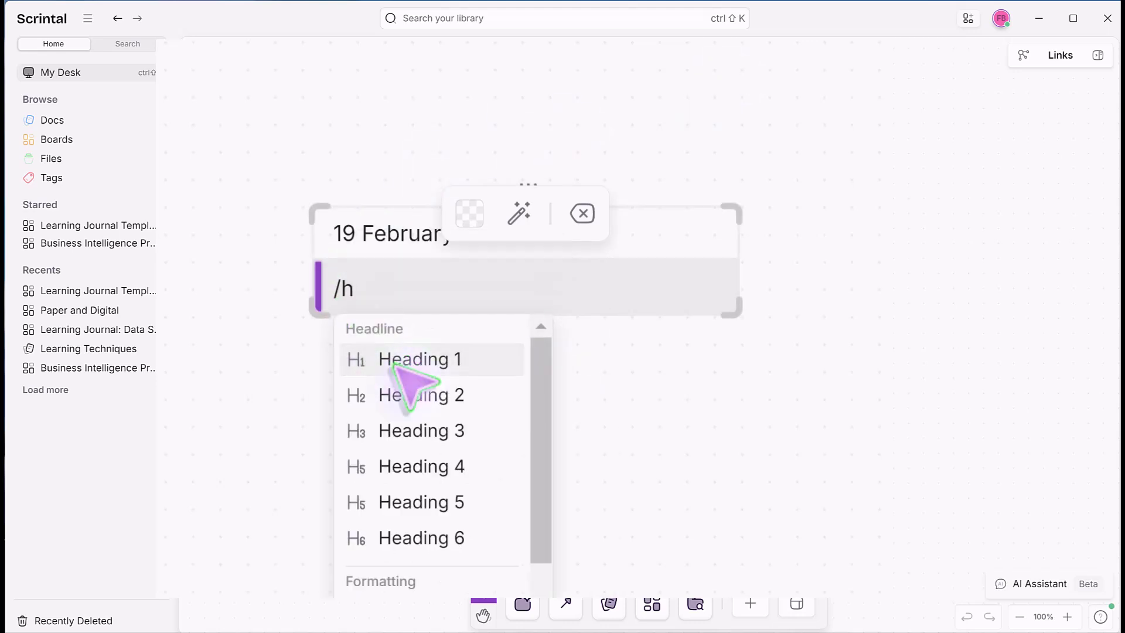
type("Wh")
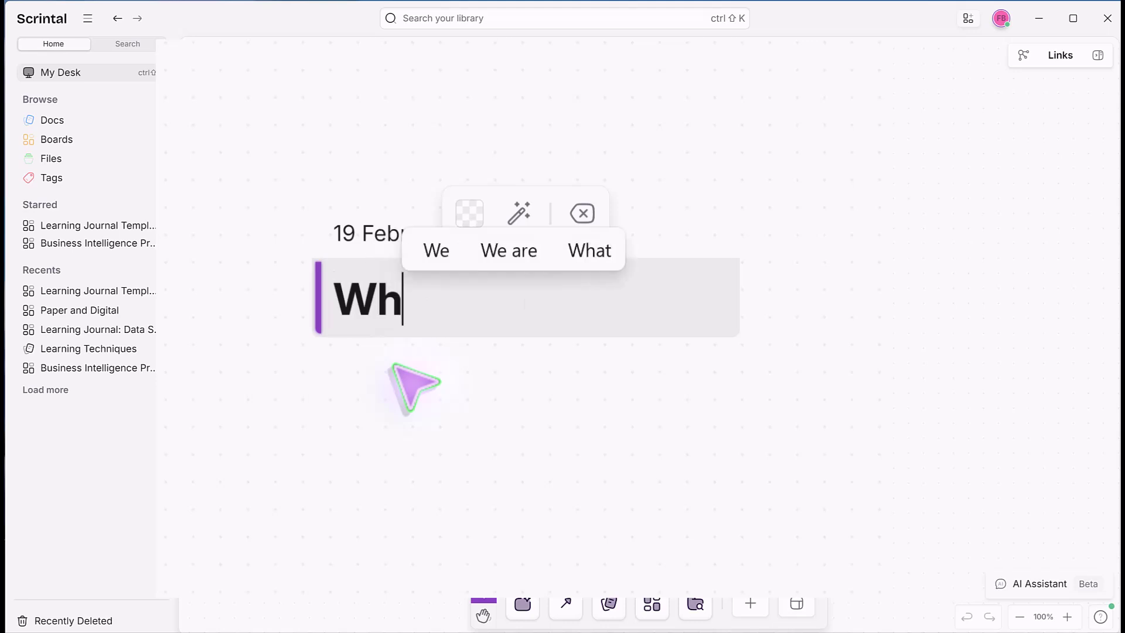
type("y do ")
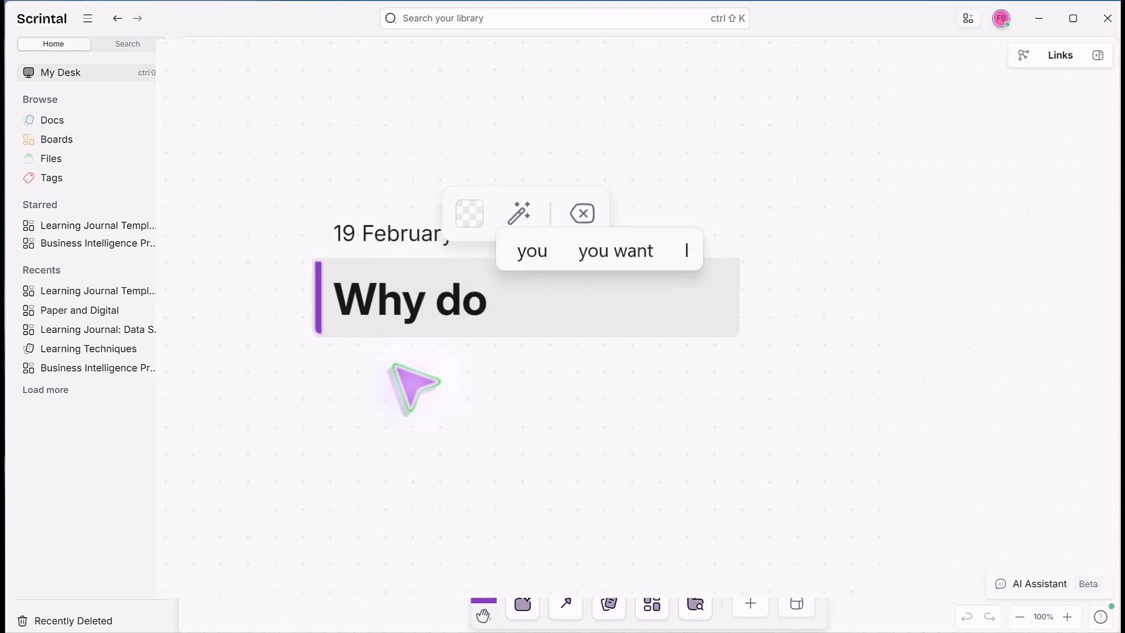
type("I")
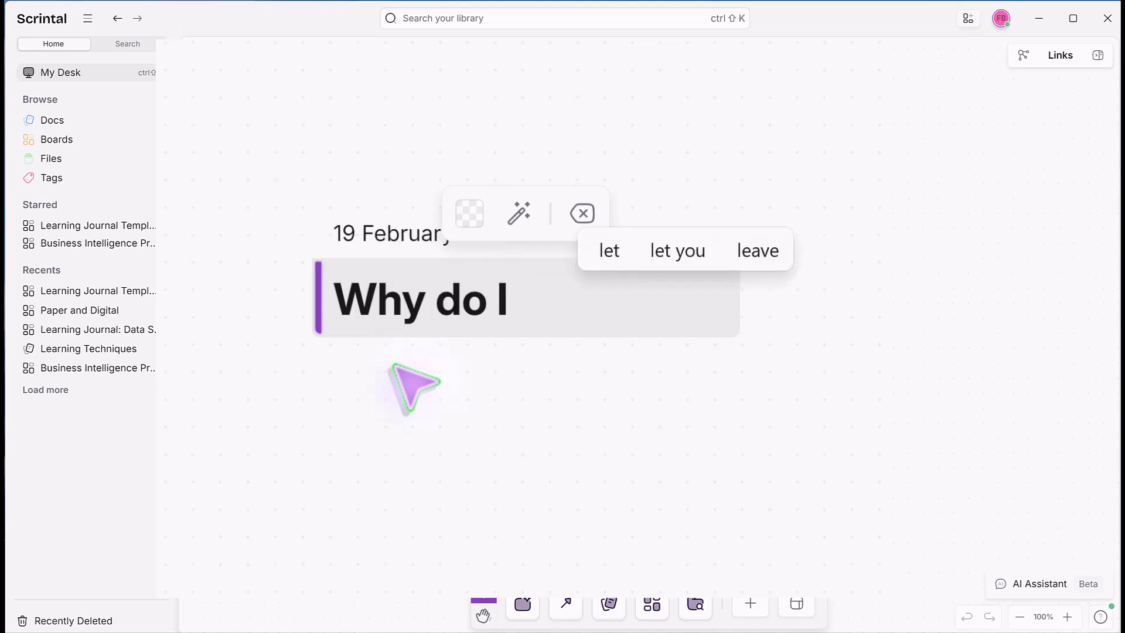
type(" learn this")
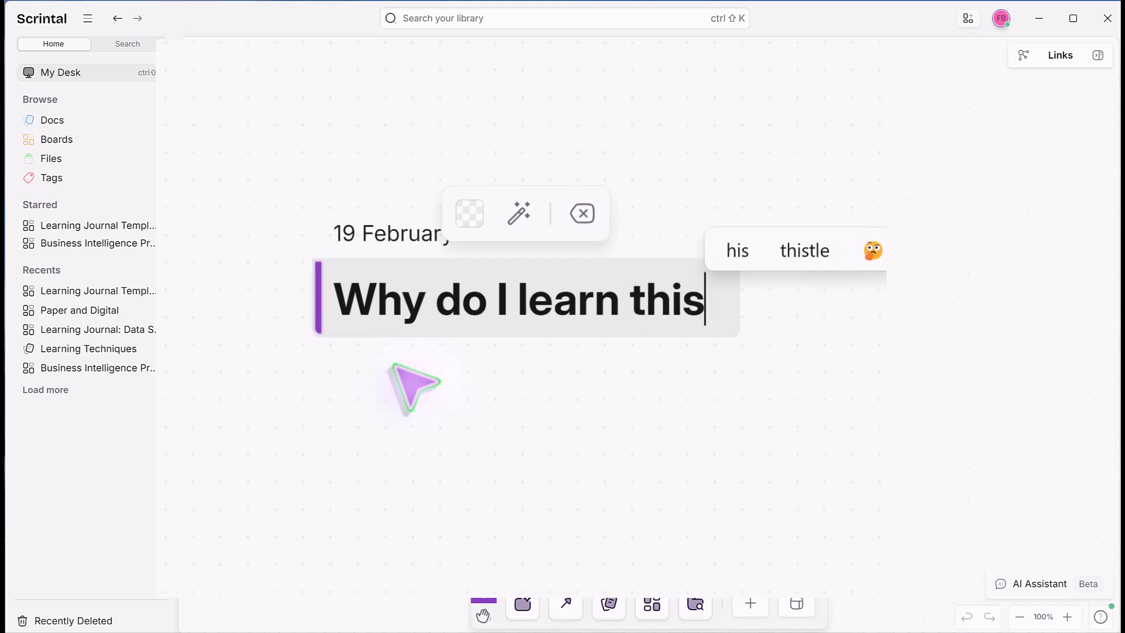
type("?")
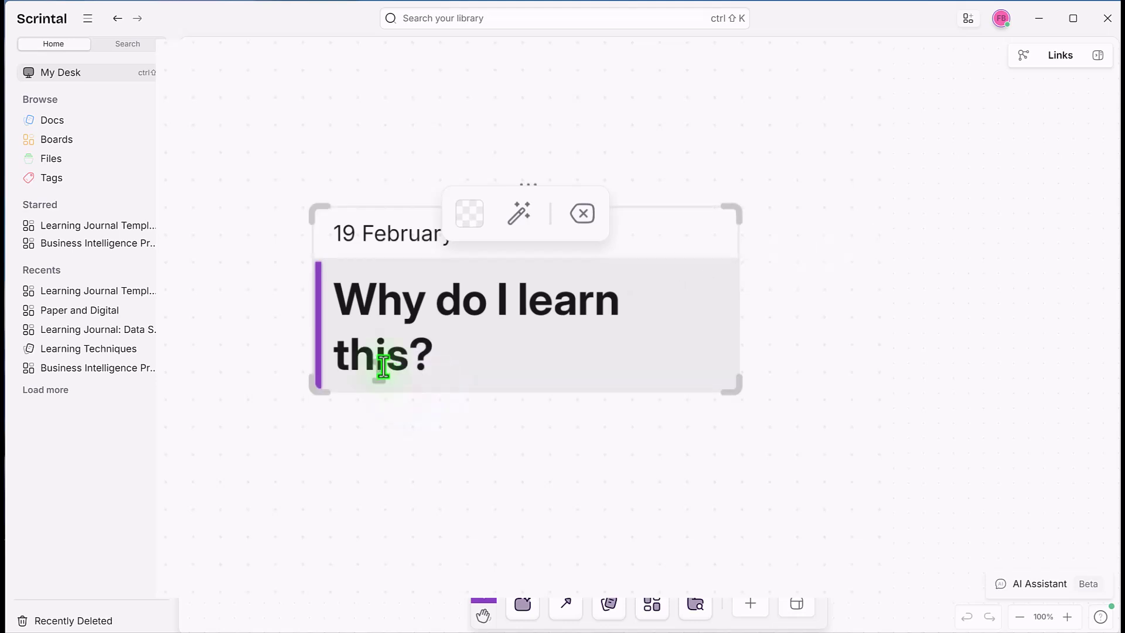
left_click(430, 485)
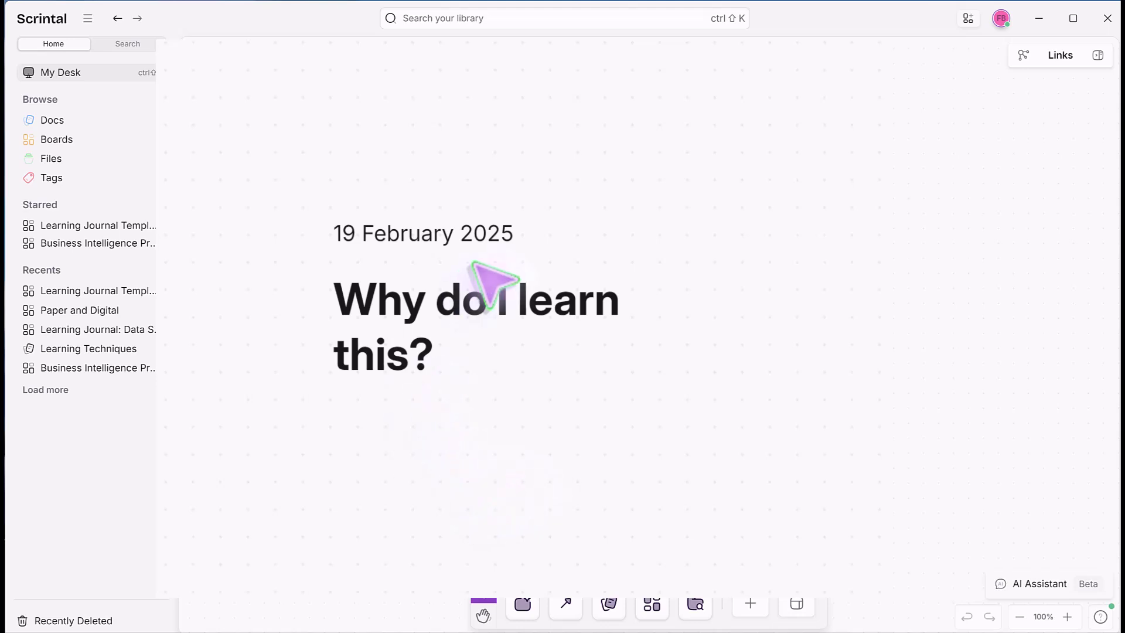
left_click(576, 299)
left_click(577, 299)
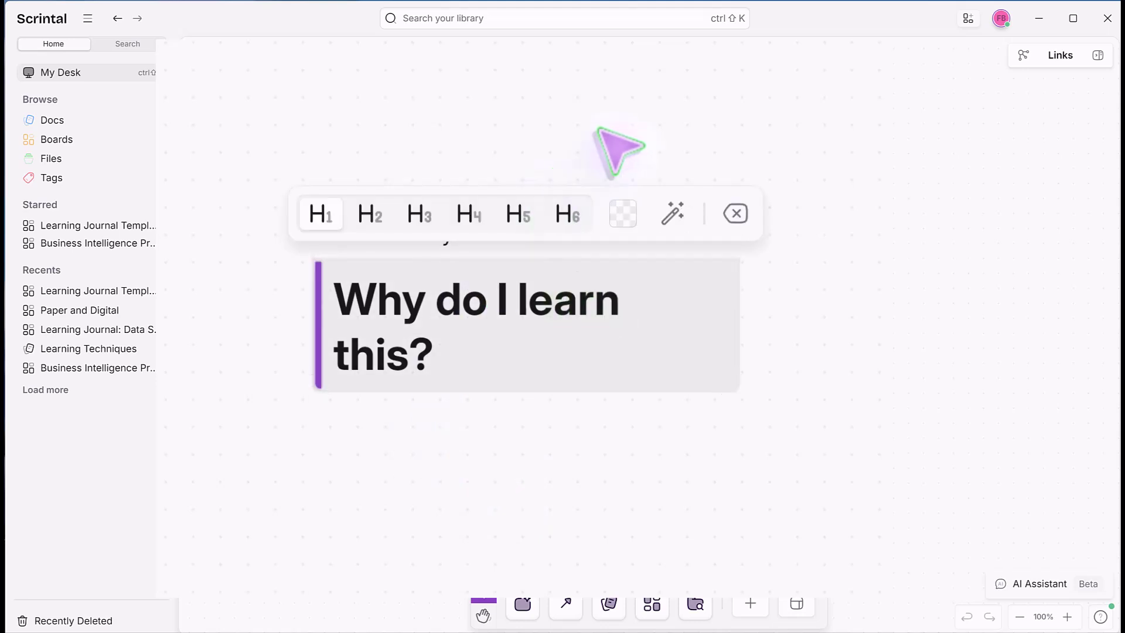
key("Escape")
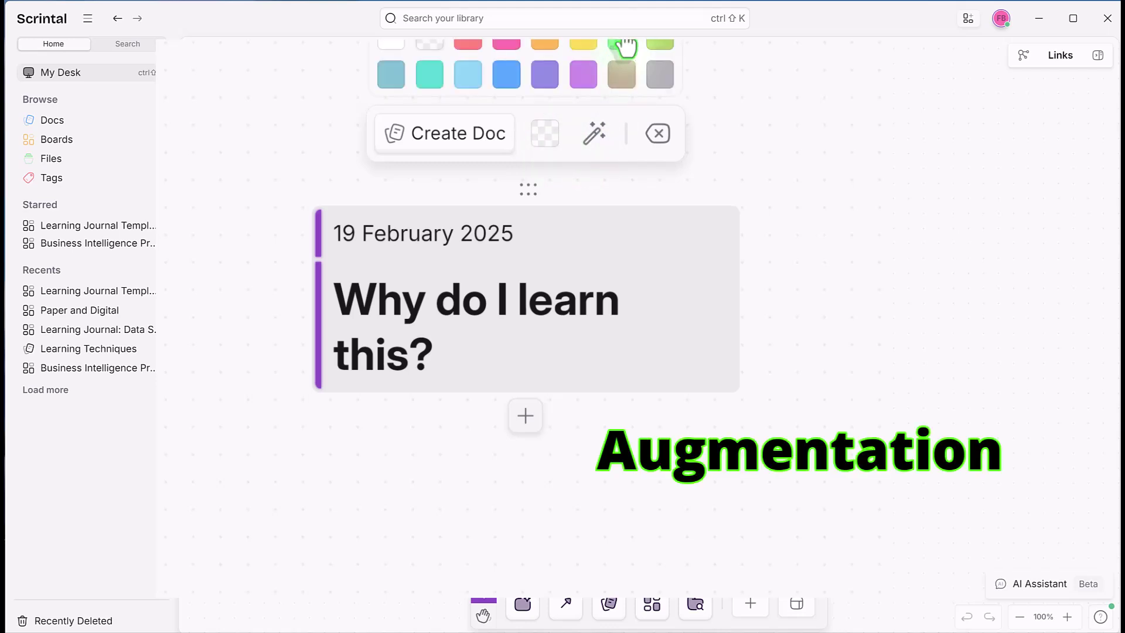
Fill the dated 'Why do I learn this?' block with green and deselect it.
left_click(626, 47)
left_click(656, 498)
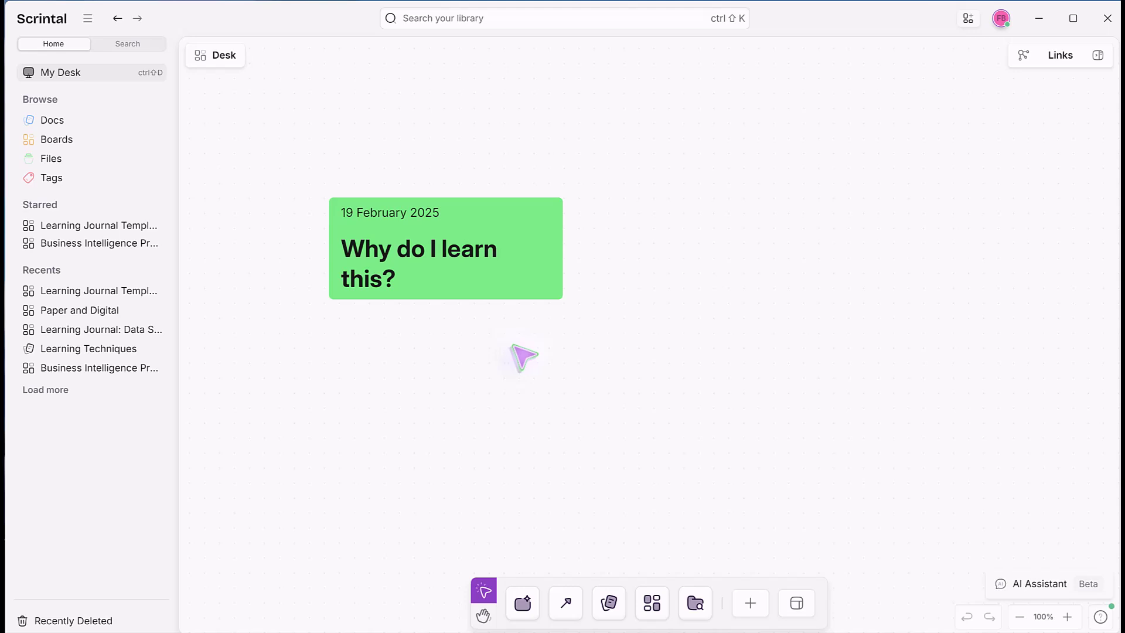
Open the Learning Journal Template board from Starred and look over its Habit Tracker and Goals cards.
left_click(113, 226)
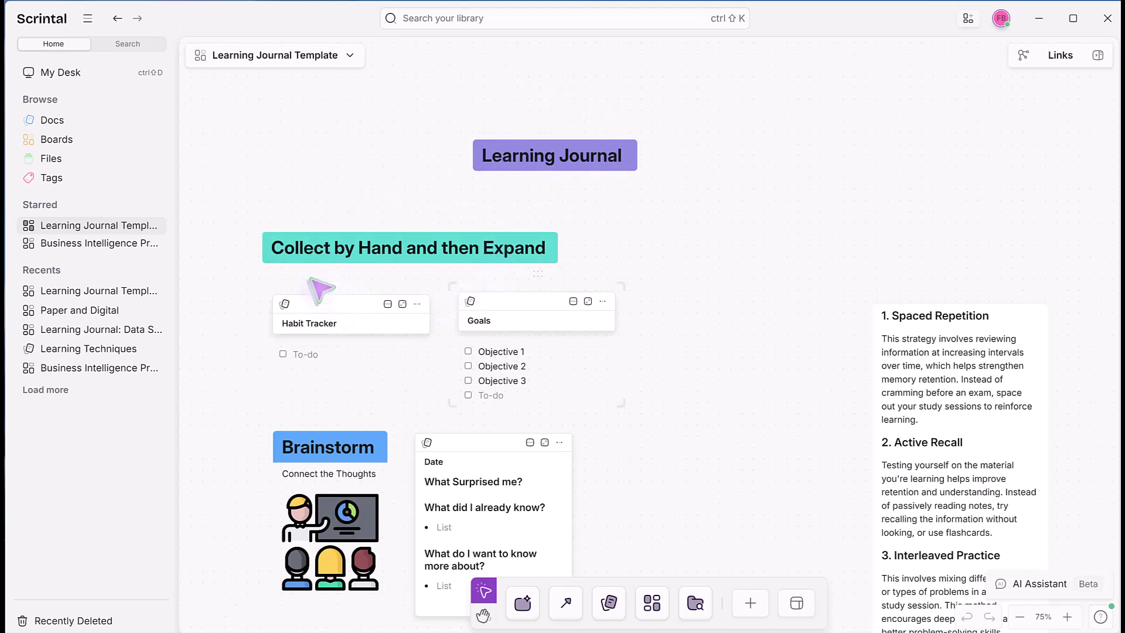
left_click(382, 360)
left_click(559, 365)
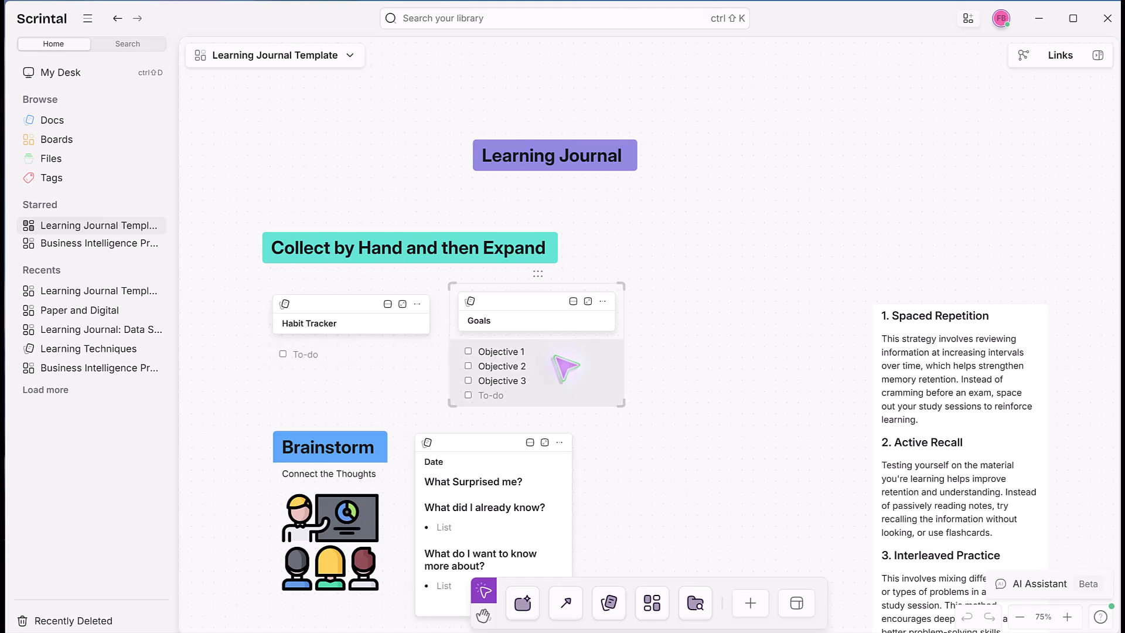
left_click(828, 439)
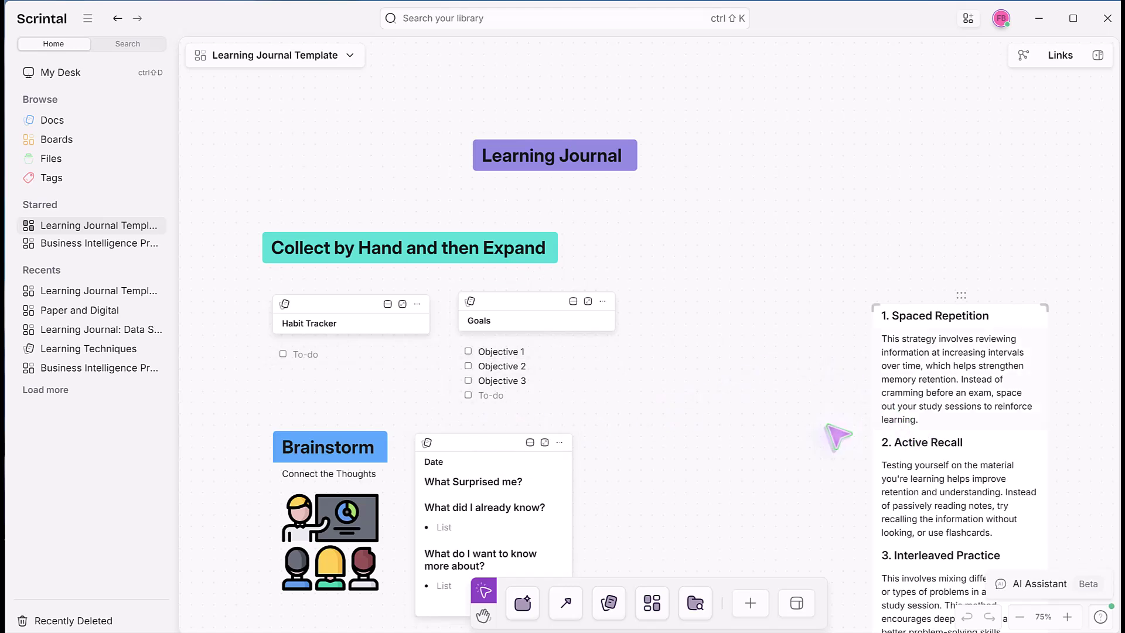
scroll(878, 475, "down", 3)
scroll(852, 469, "down", 2)
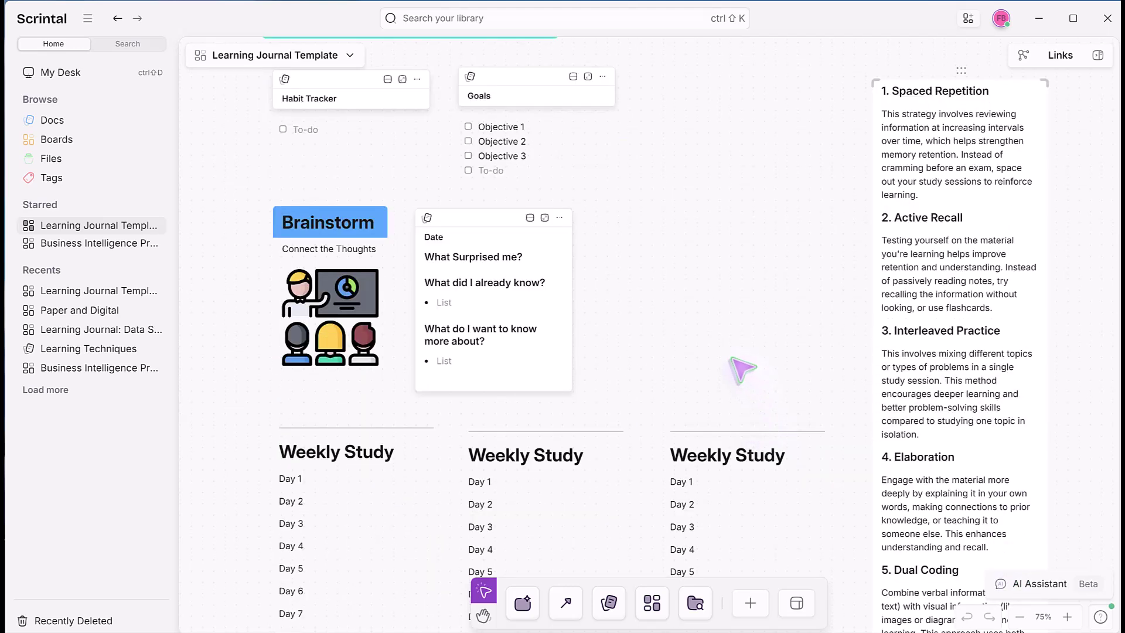
scroll(711, 350, "up", 4)
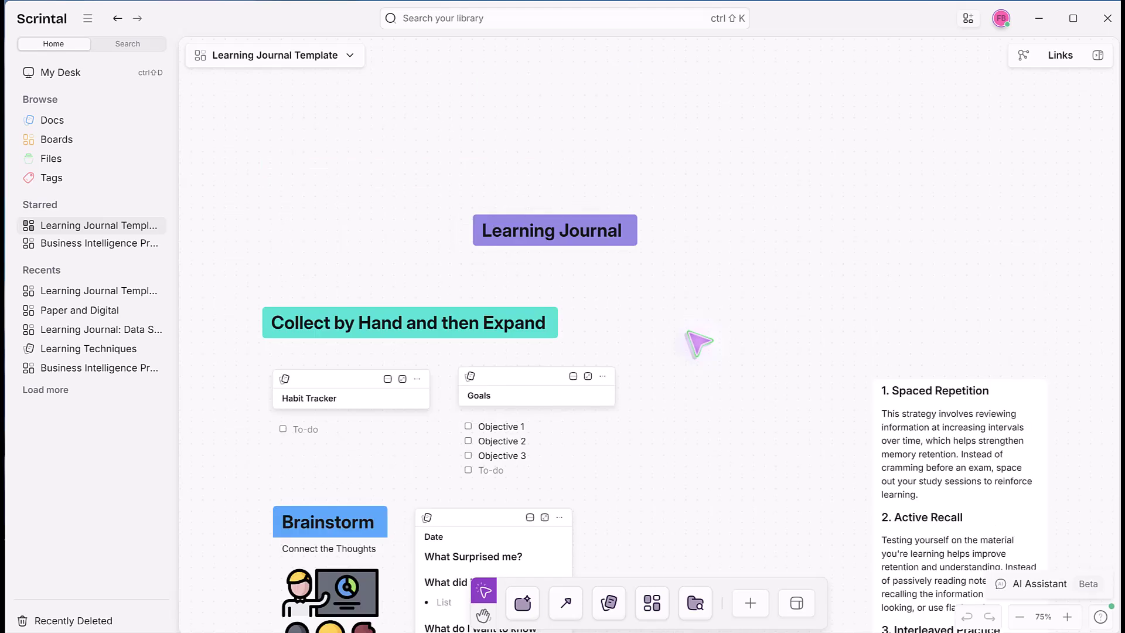
Draw a connector arrow from the Learning Journal heading to the 'Collect by Hand and then Expand' heading.
left_click(571, 603)
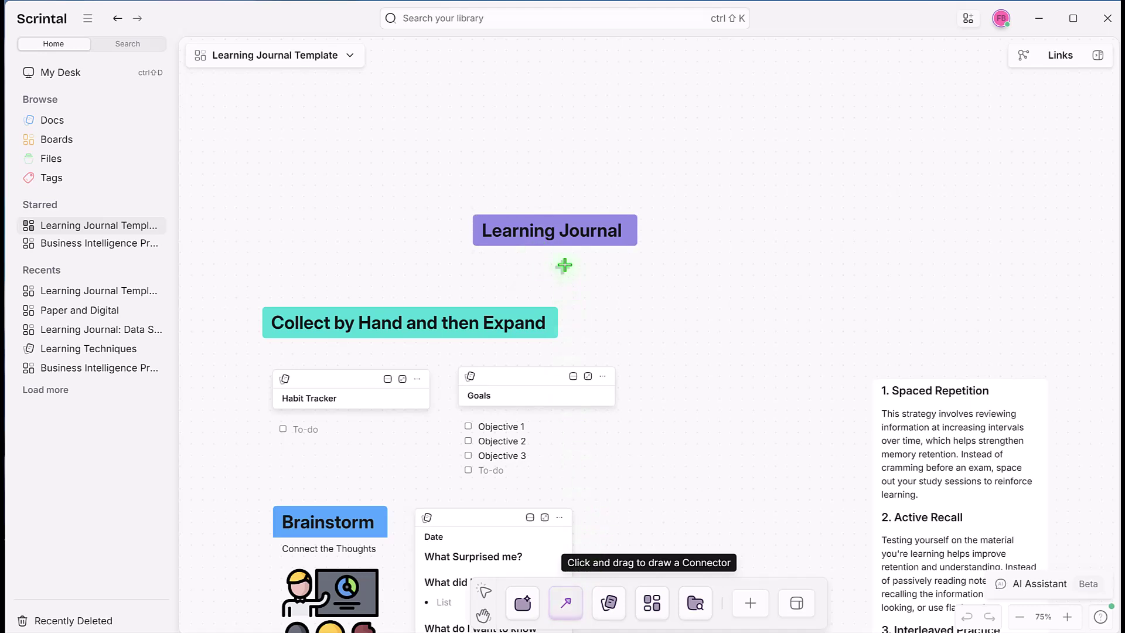
left_click_drag(557, 238, 475, 319)
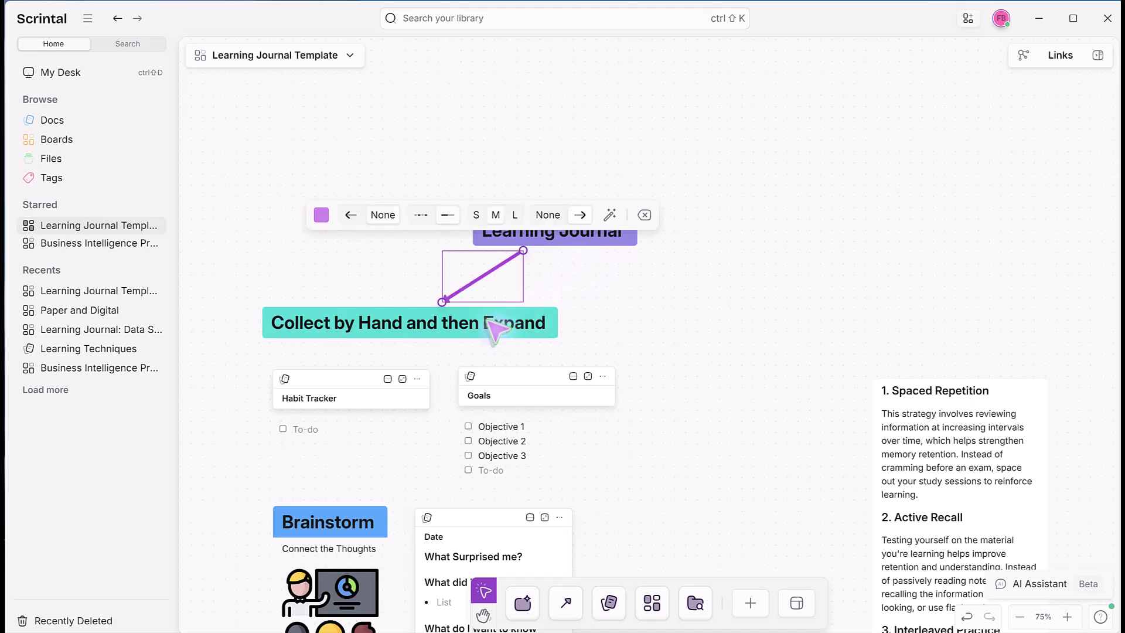
left_click(434, 357)
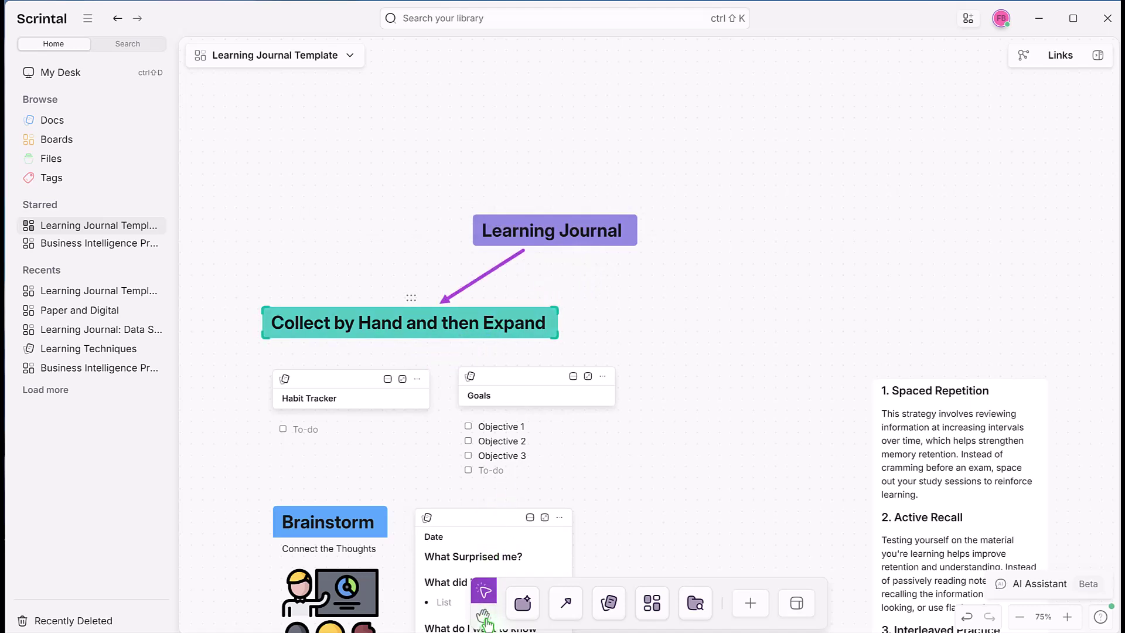
key("h")
scroll(700, 269, "down", 3)
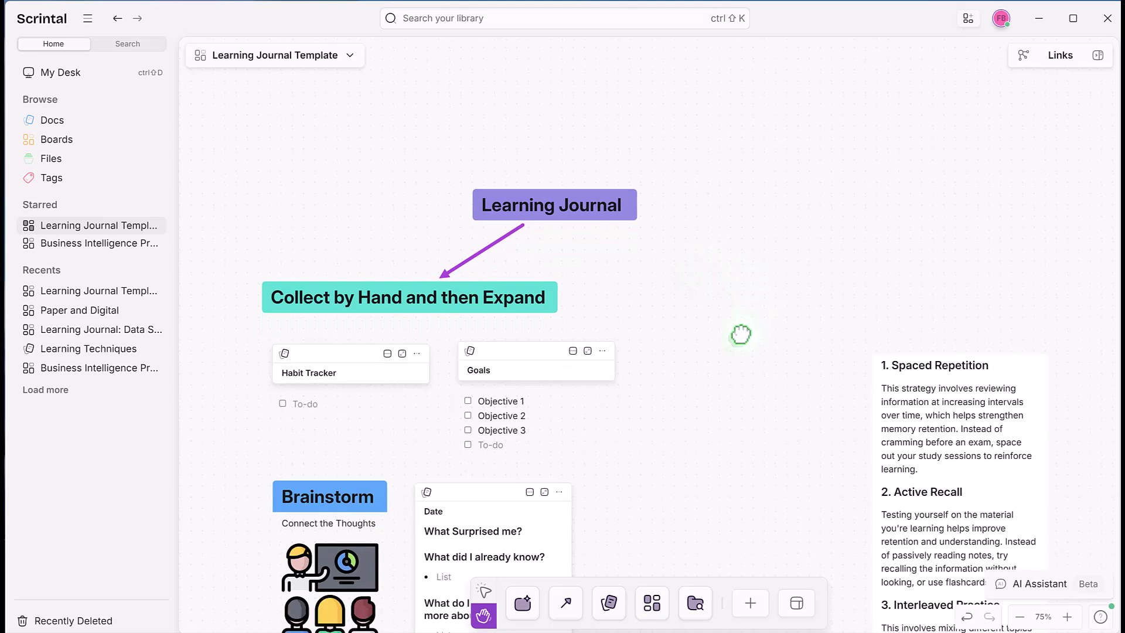
scroll(666, 317, "left", 3)
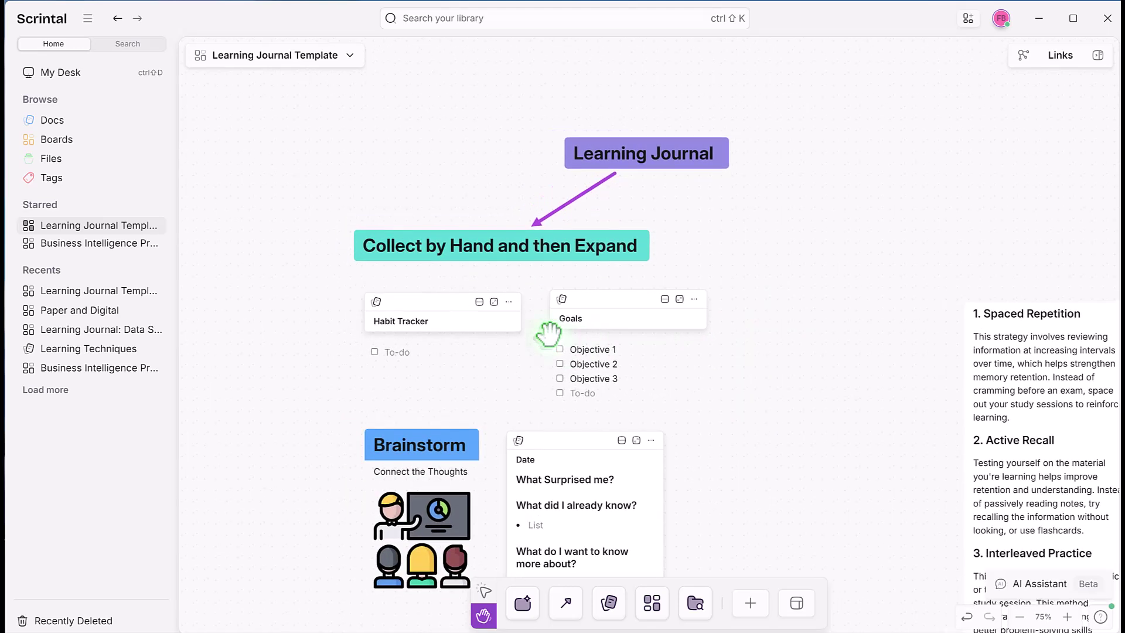
scroll(548, 327, "up", 2)
scroll(549, 334, "right", 7)
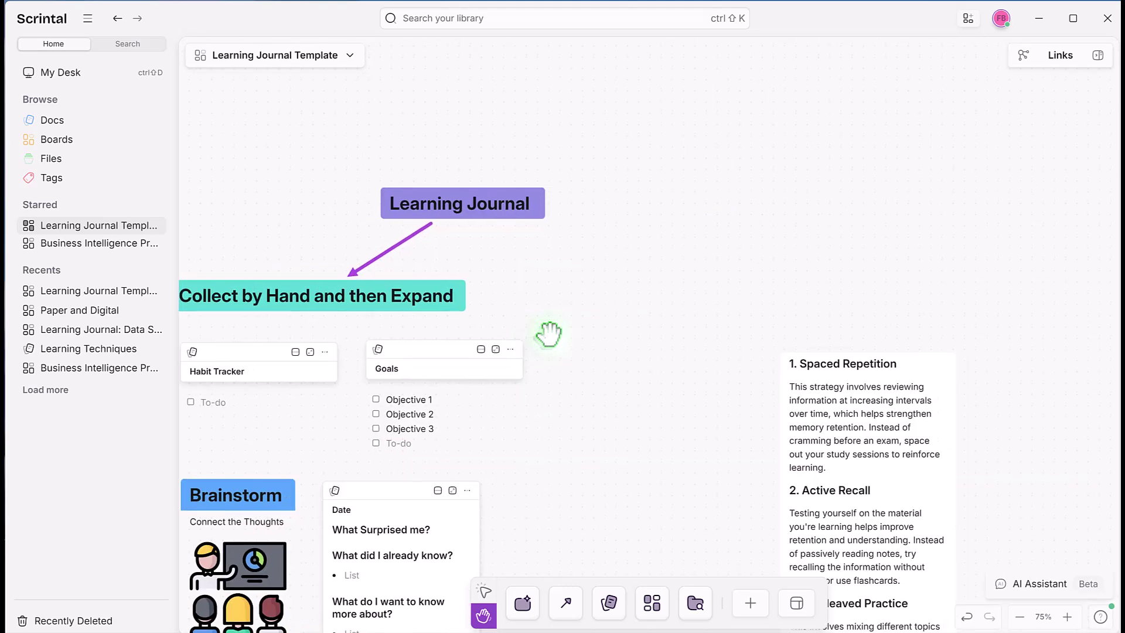